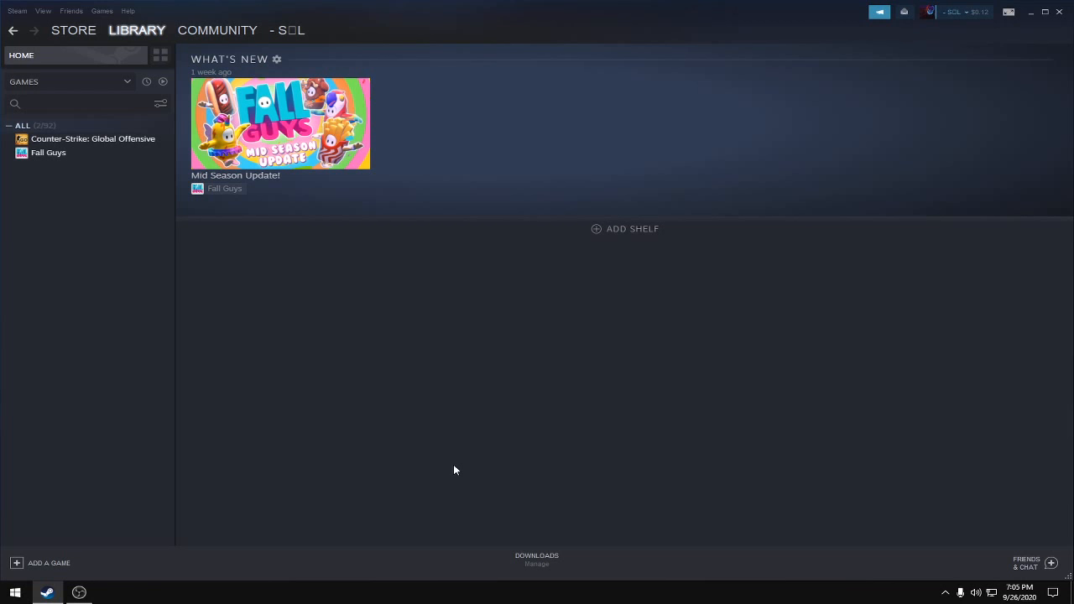
# Reach the In-Game settings page via Family, with the in-game Steam Overlay off.
pyautogui.click(18, 11)
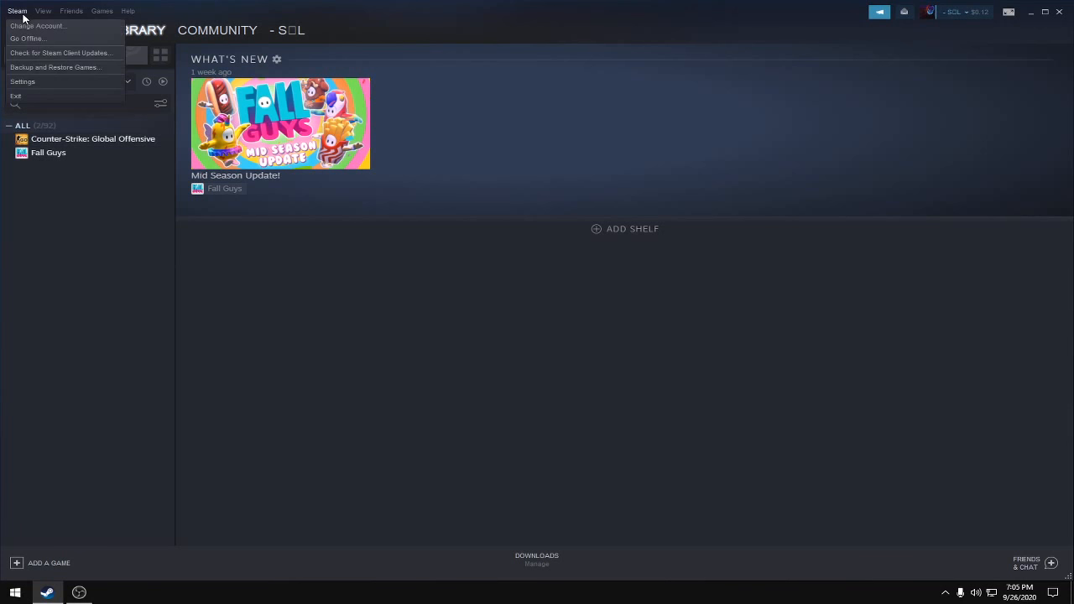
pyautogui.click(35, 81)
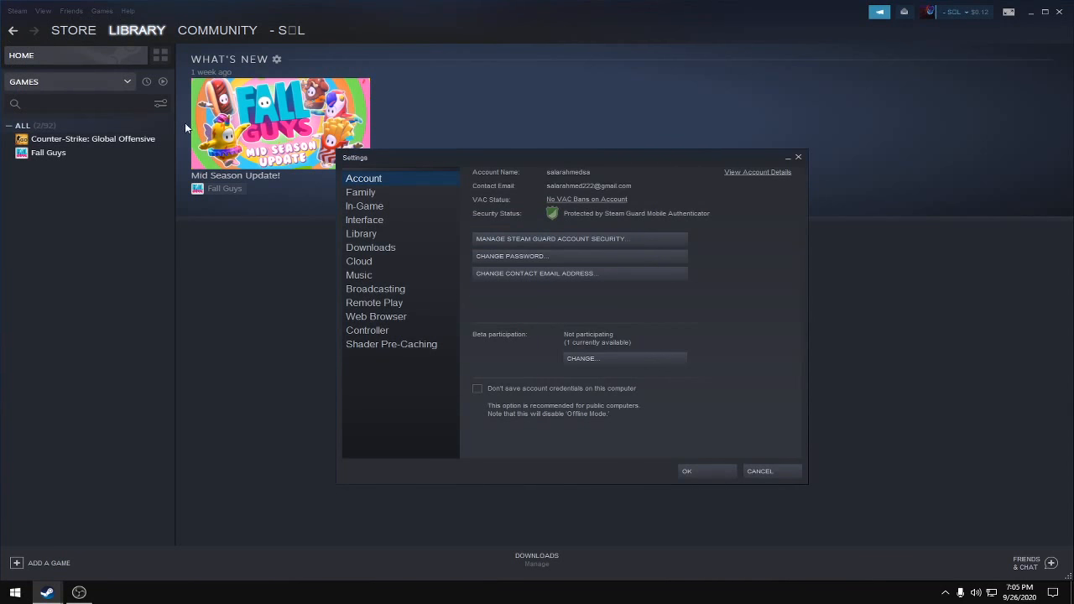
pyautogui.click(359, 193)
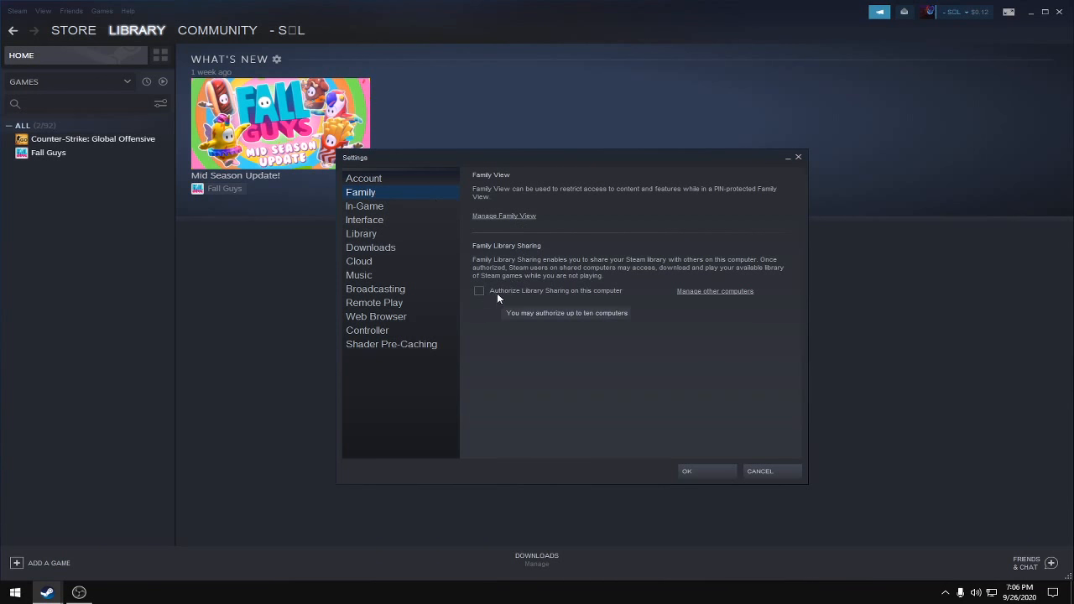
pyautogui.click(364, 206)
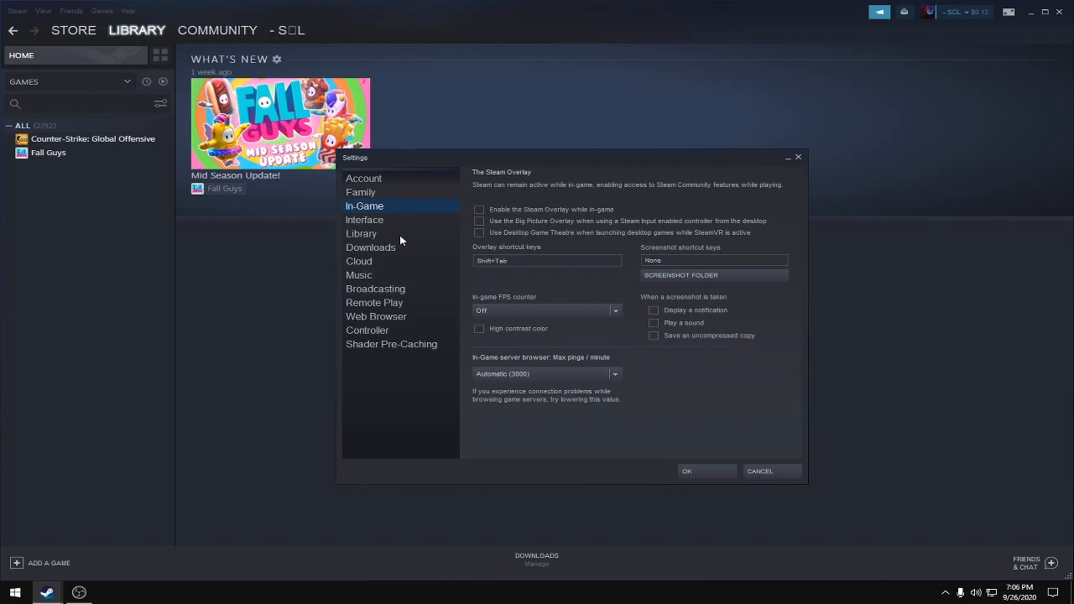
# Go through Interface to the Library page with Low Bandwidth and Low Performance Mode on.
pyautogui.click(375, 223)
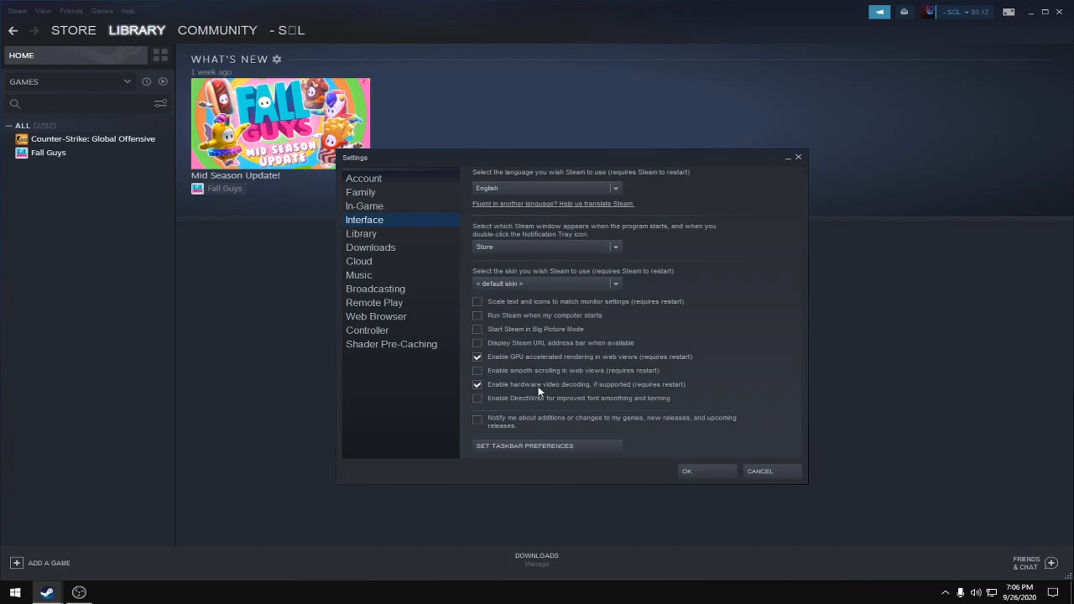
pyautogui.click(372, 238)
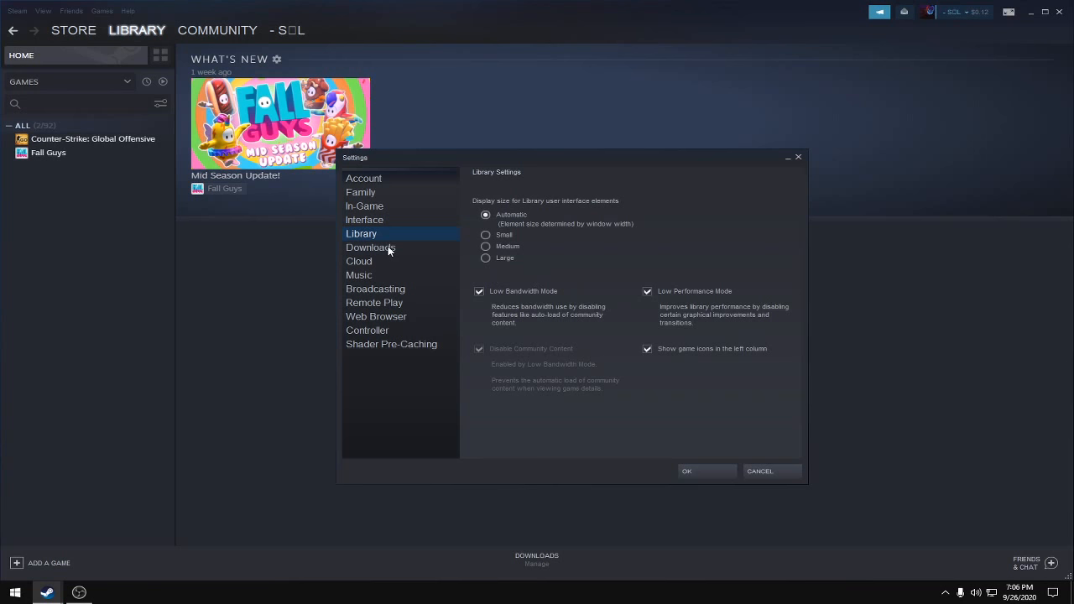
# Step through Cloud, Music and Broadcasting to Remote Play, leaving Enable Remote Play off.
pyautogui.click(366, 263)
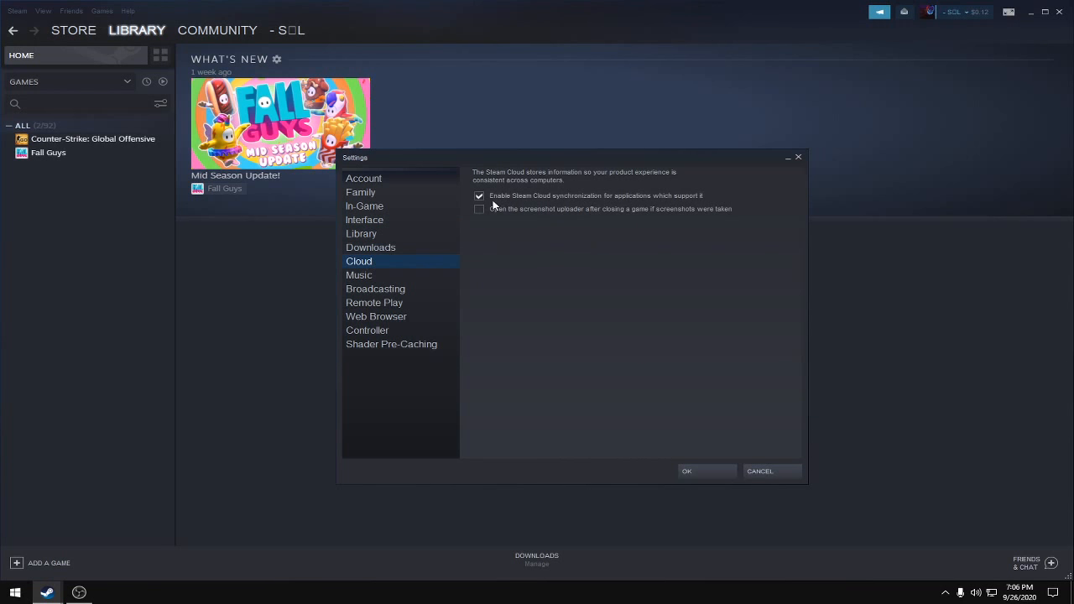
pyautogui.click(369, 277)
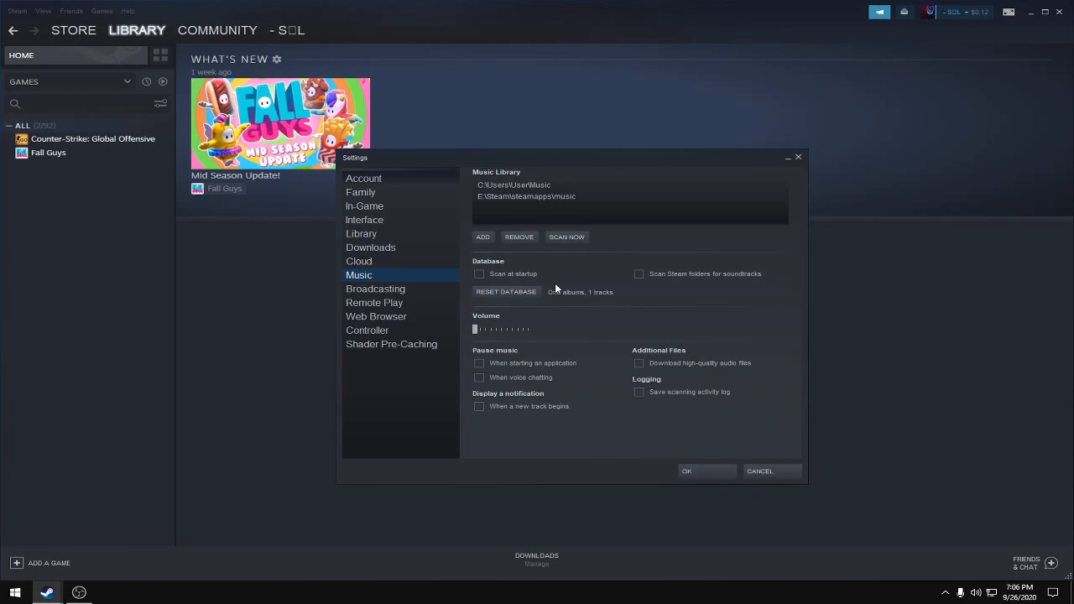
pyautogui.click(375, 290)
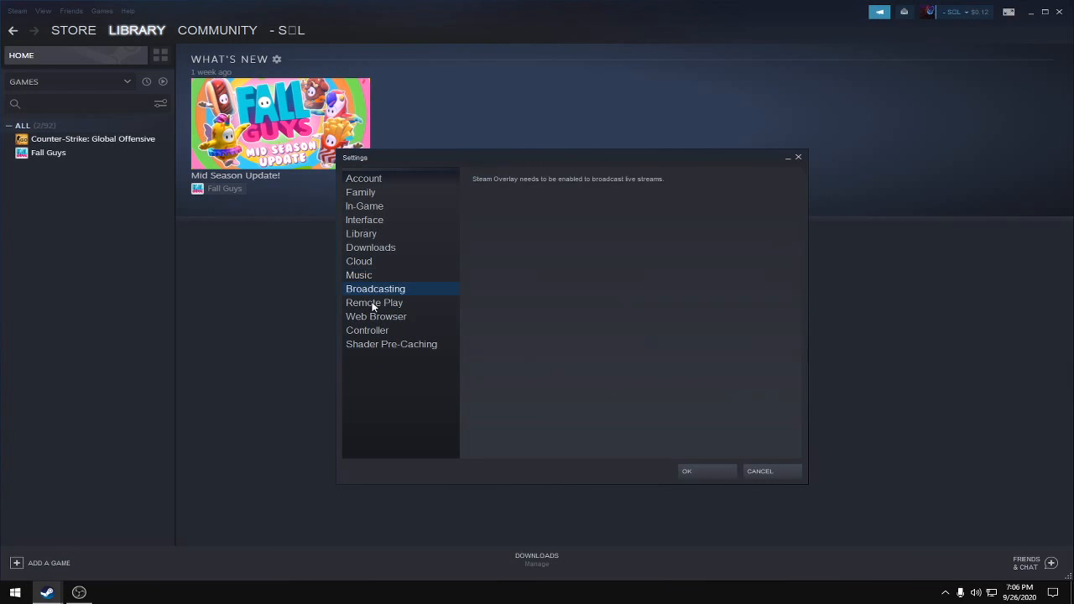
pyautogui.click(374, 302)
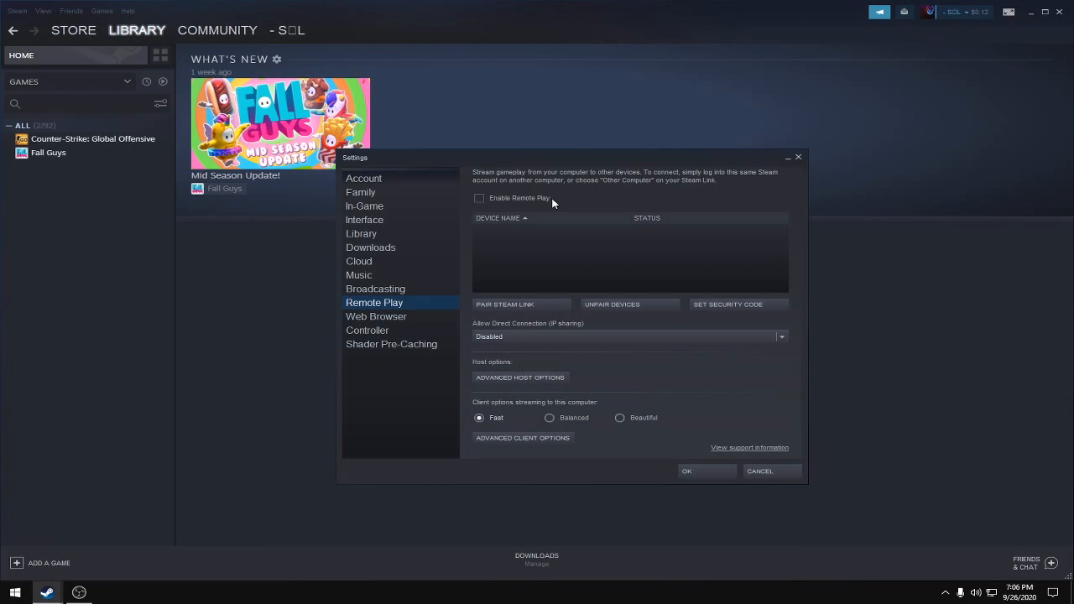
# Review Controller and Shader Pre-Caching (enabled), then confirm the settings with OK.
pyautogui.click(376, 316)
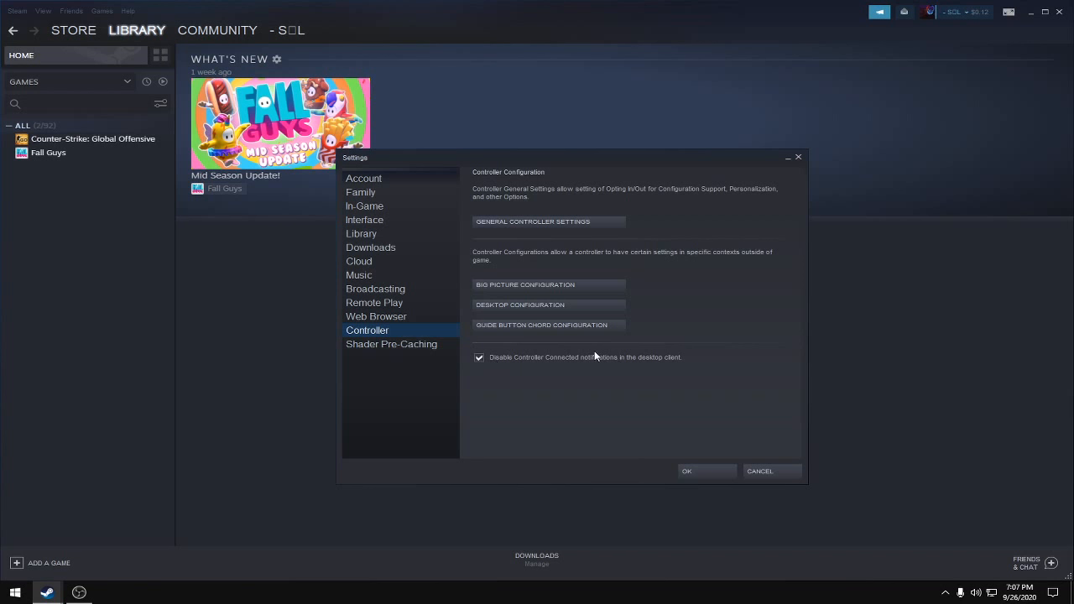
pyautogui.click(402, 346)
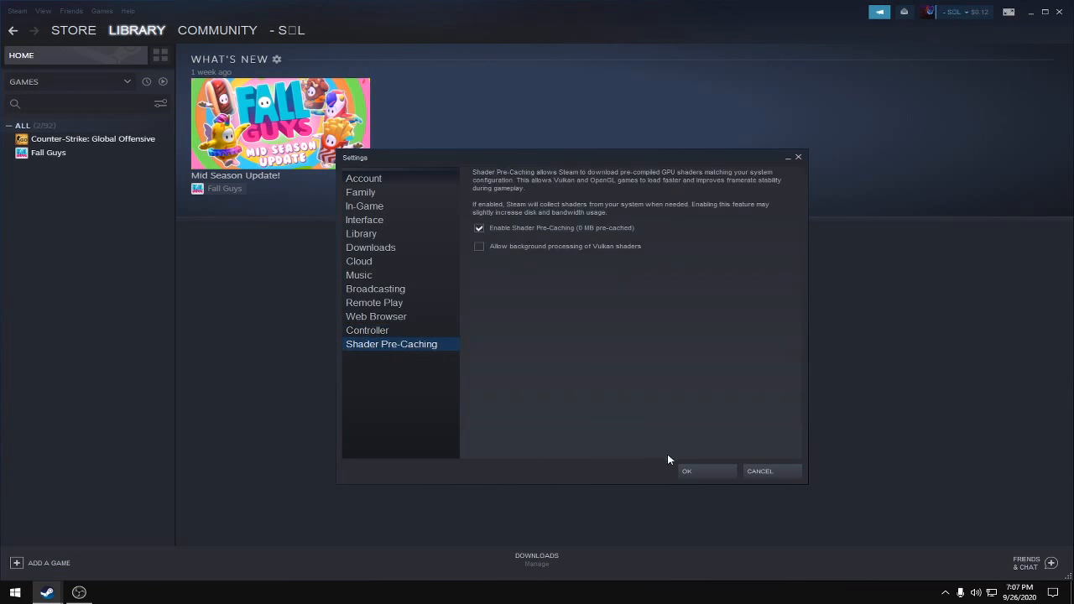
pyautogui.click(688, 471)
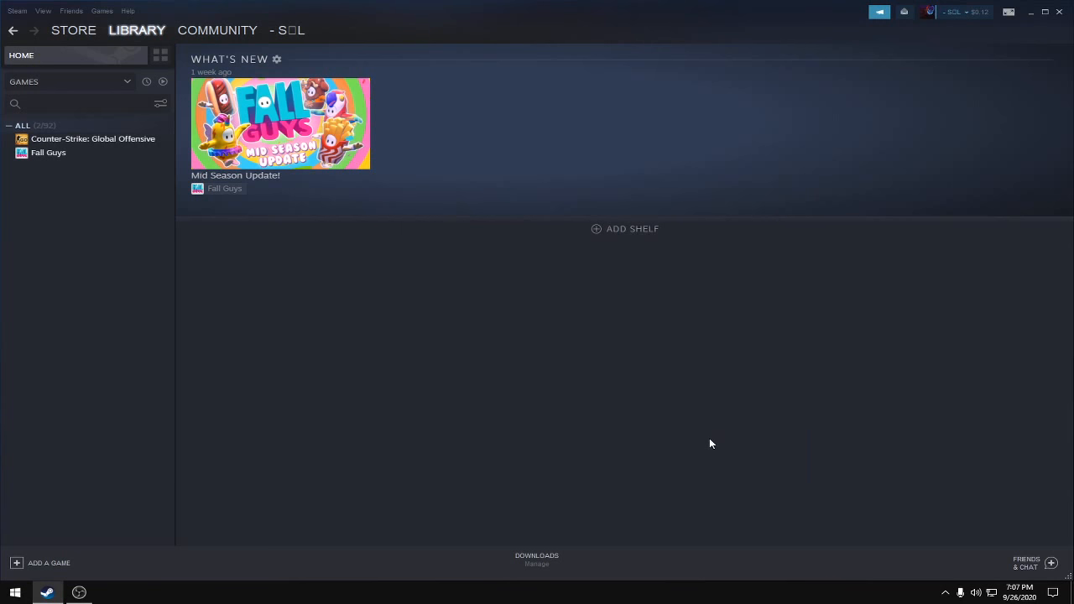